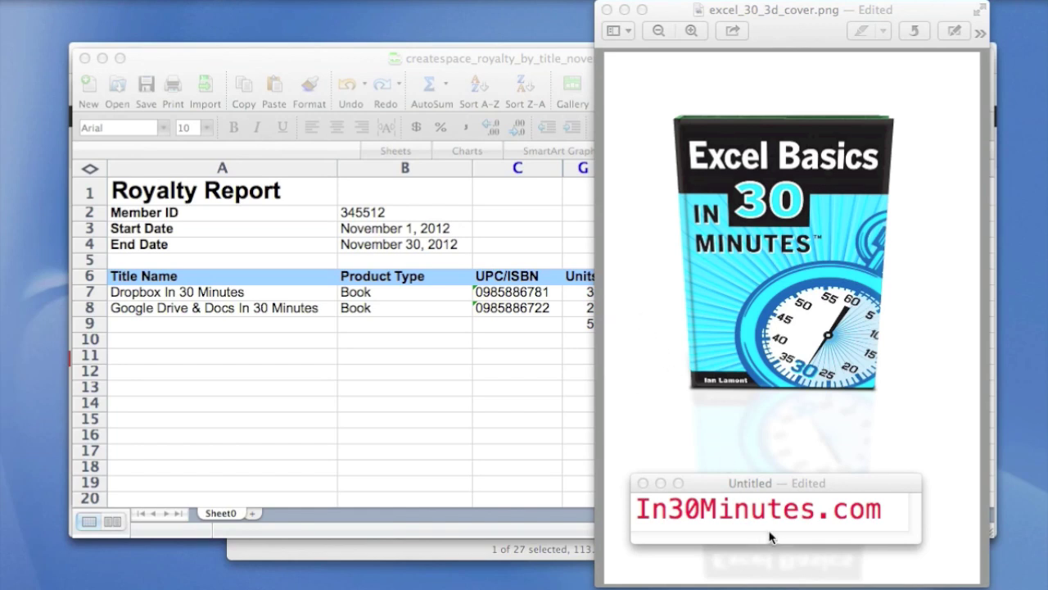
Bring createspace_royalty_by_title_november2012.xlsx, with its USD, GBP and EUR royalties, in front of the image preview.
left_click(461, 60)
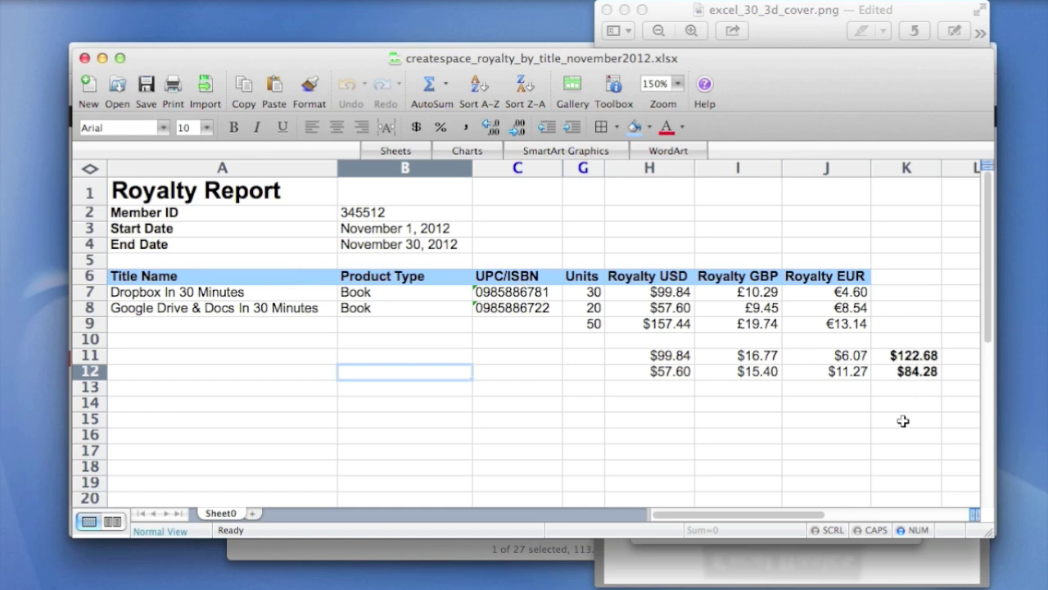
In Google Drive, choose createspace_royalty_by_title_november2012.xlsx as a file to upload.
key("super+Tab")
key("super+Tab")
key("super+Tab")
key("super+Tab")
key("super+Tab")
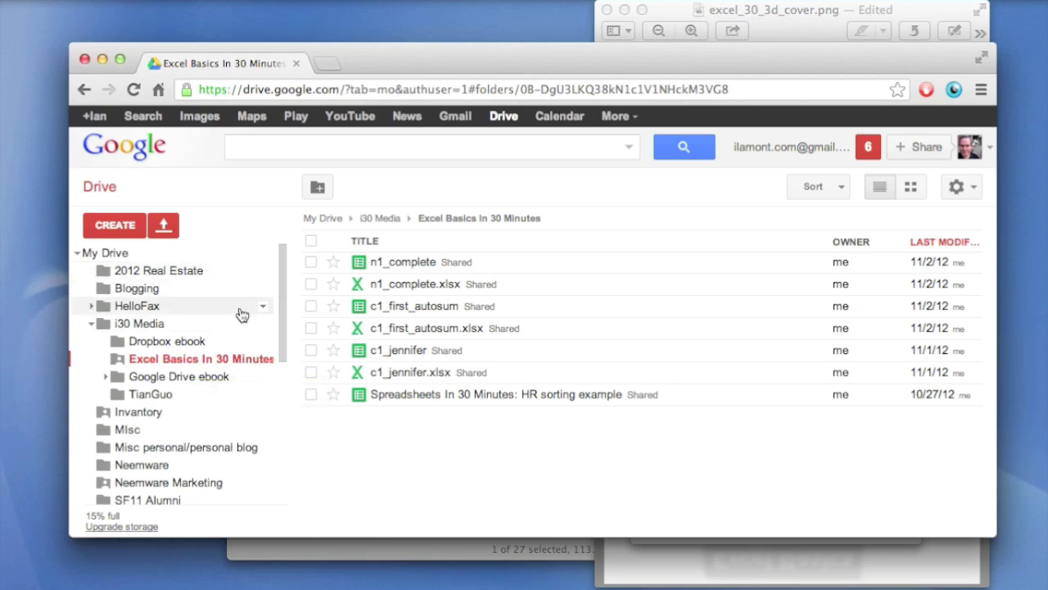
left_click(165, 225)
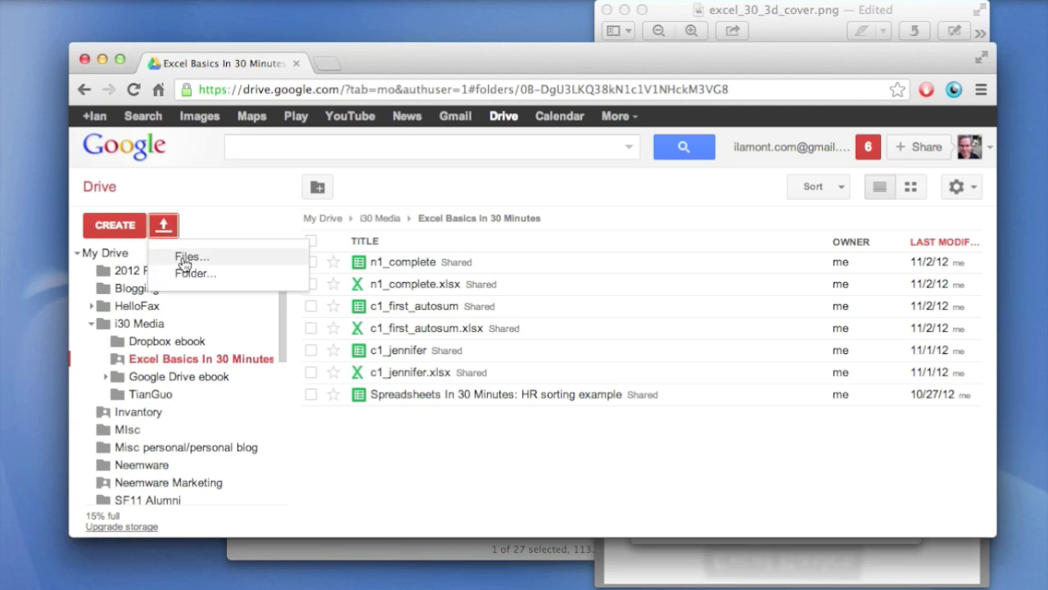
left_click(183, 260)
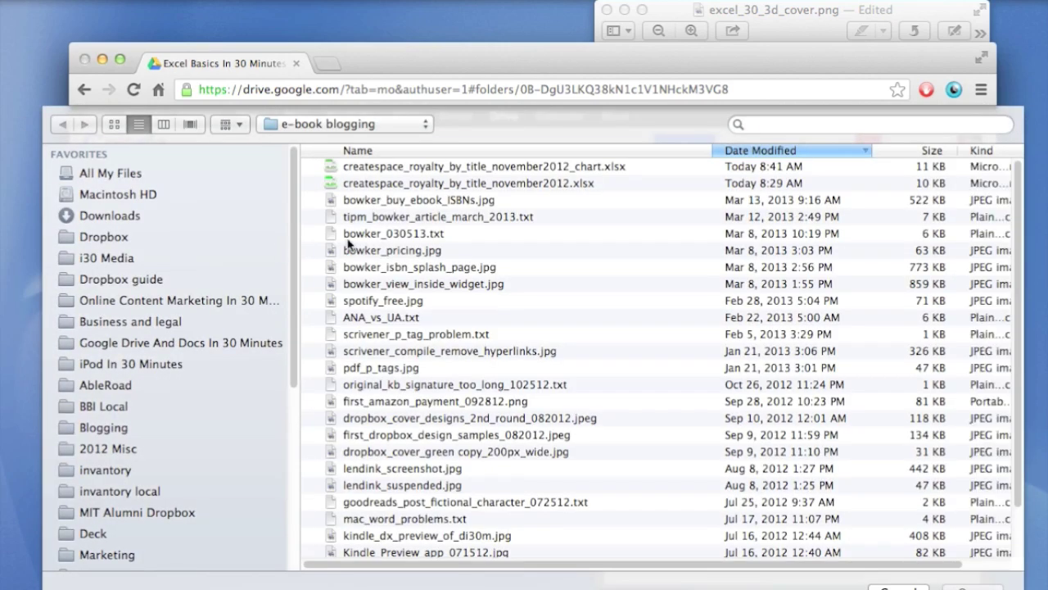
left_click(543, 182)
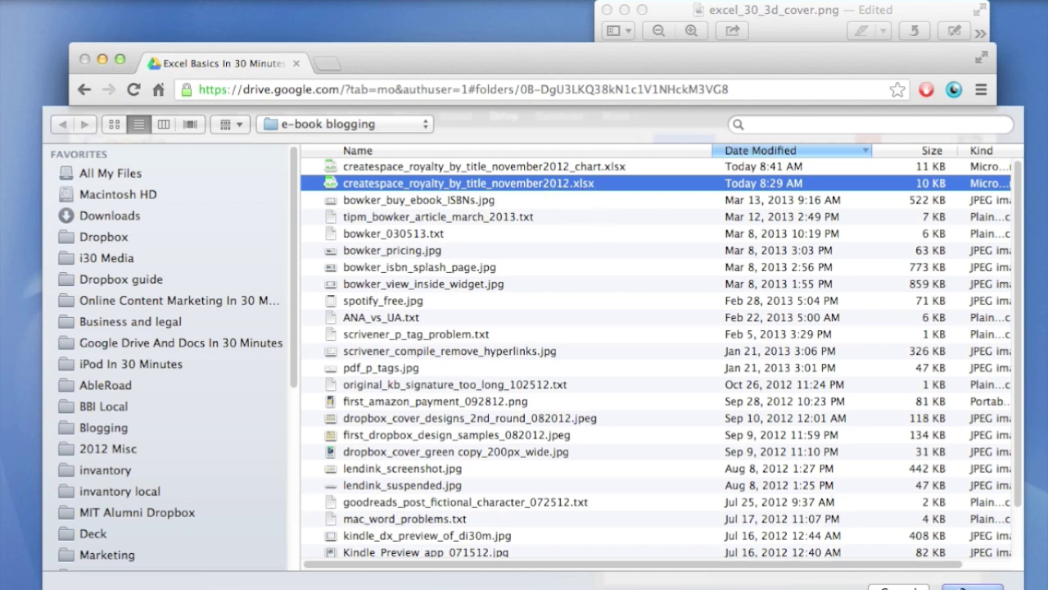
left_click(964, 586)
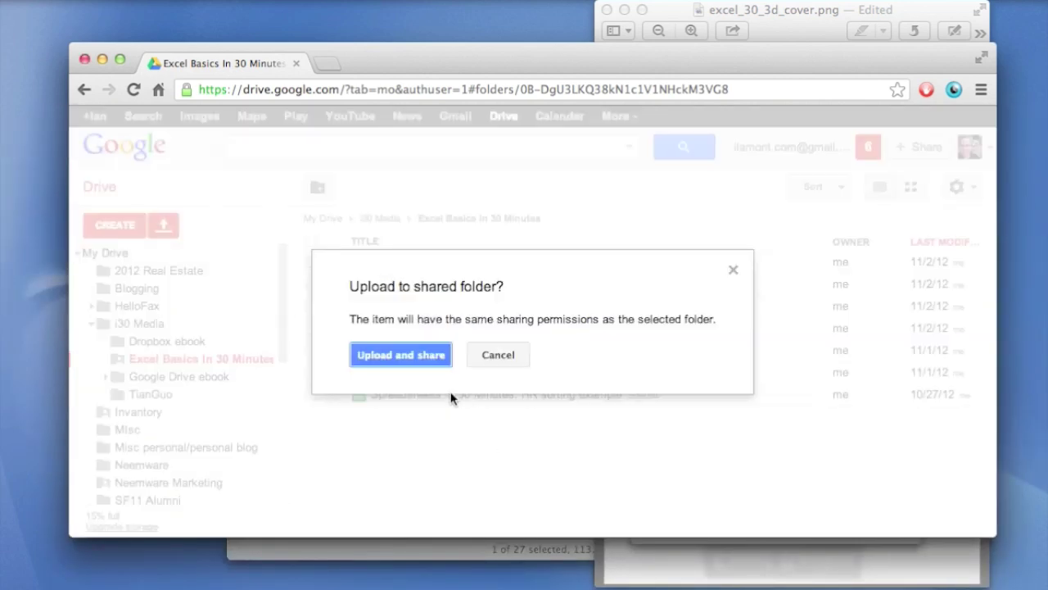
Upload using the folder's sharing permissions and open the converted royalty spreadsheet.
left_click(419, 356)
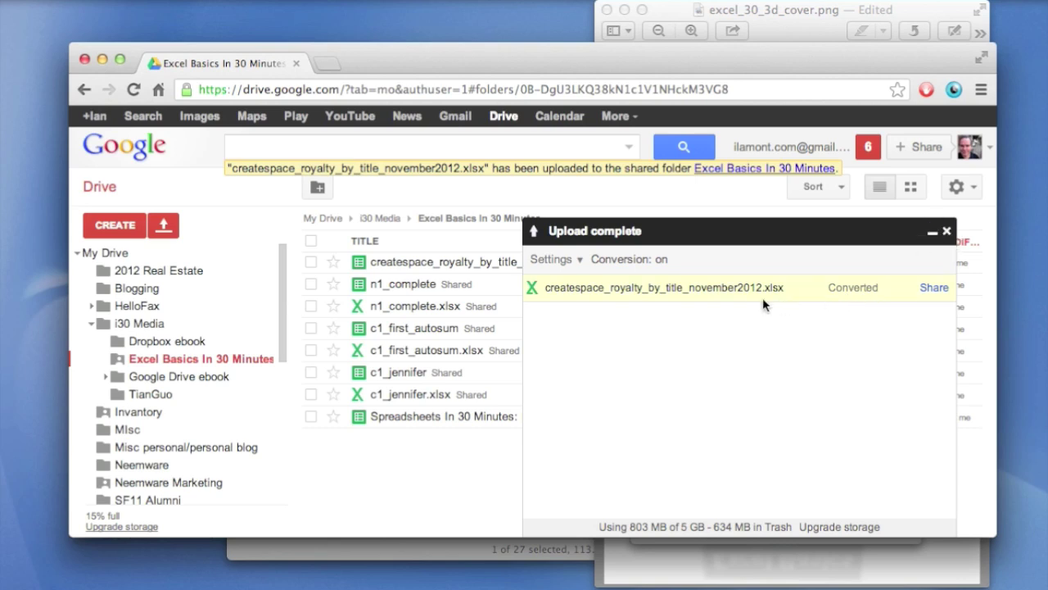
left_click(946, 232)
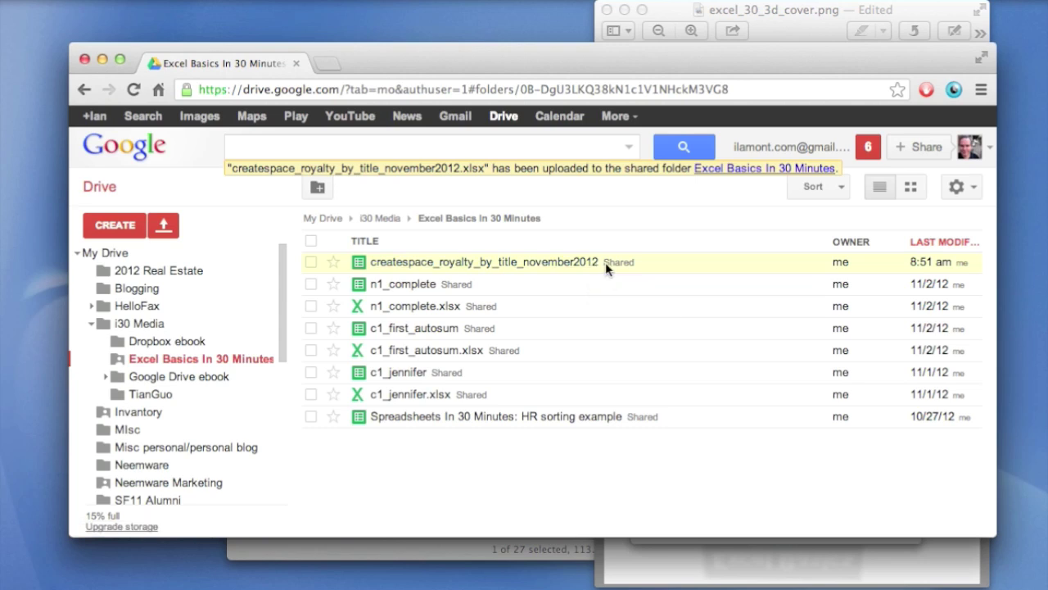
left_click(464, 263)
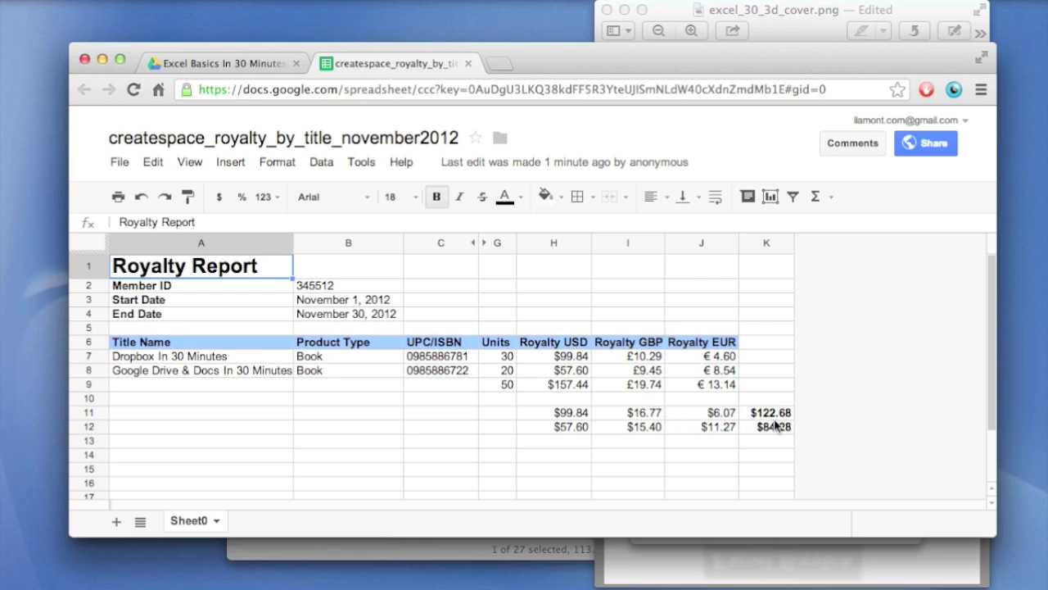
Look over the File > Download as export formats, then return to the Excel original.
left_click(123, 163)
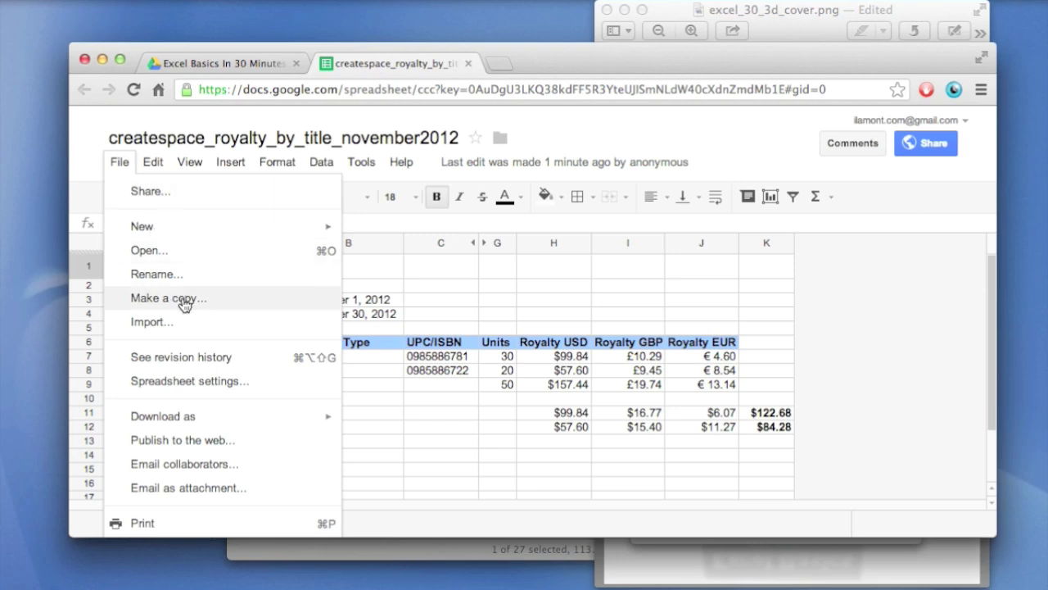
mouse_move(189, 418)
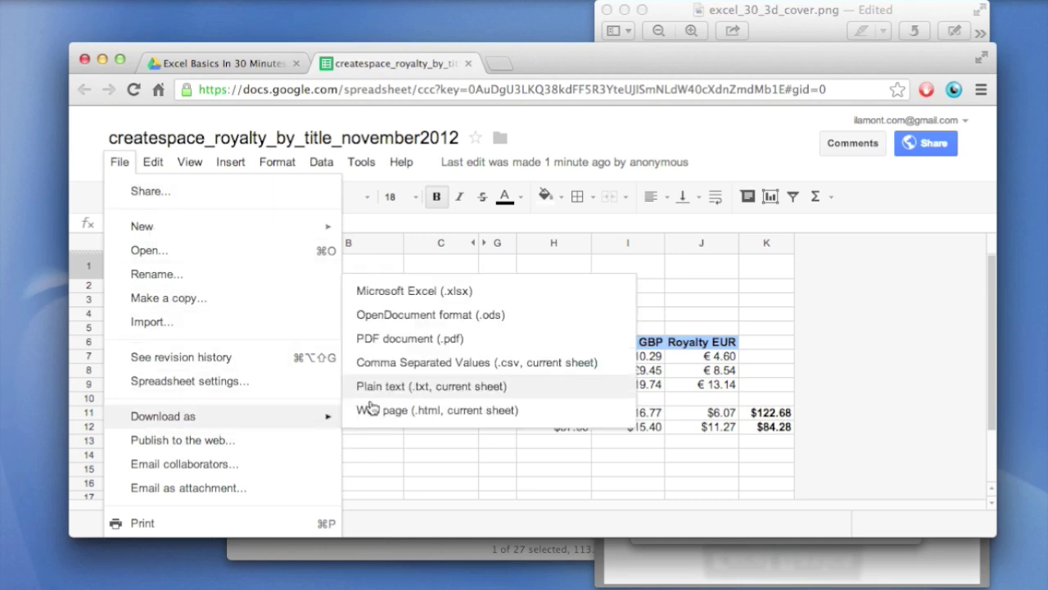
left_click(647, 125)
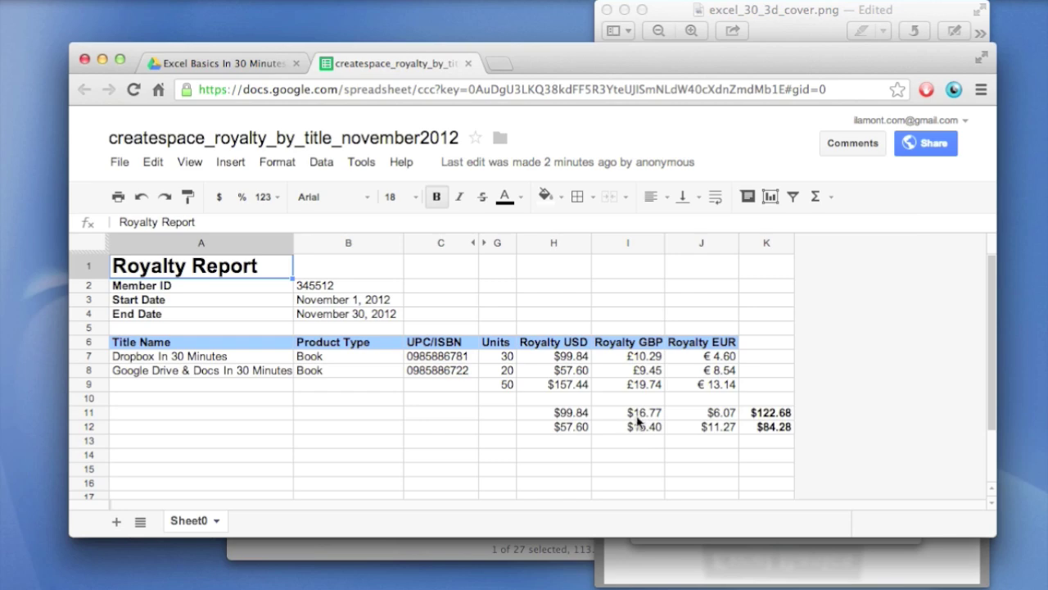
key("super+Tab")
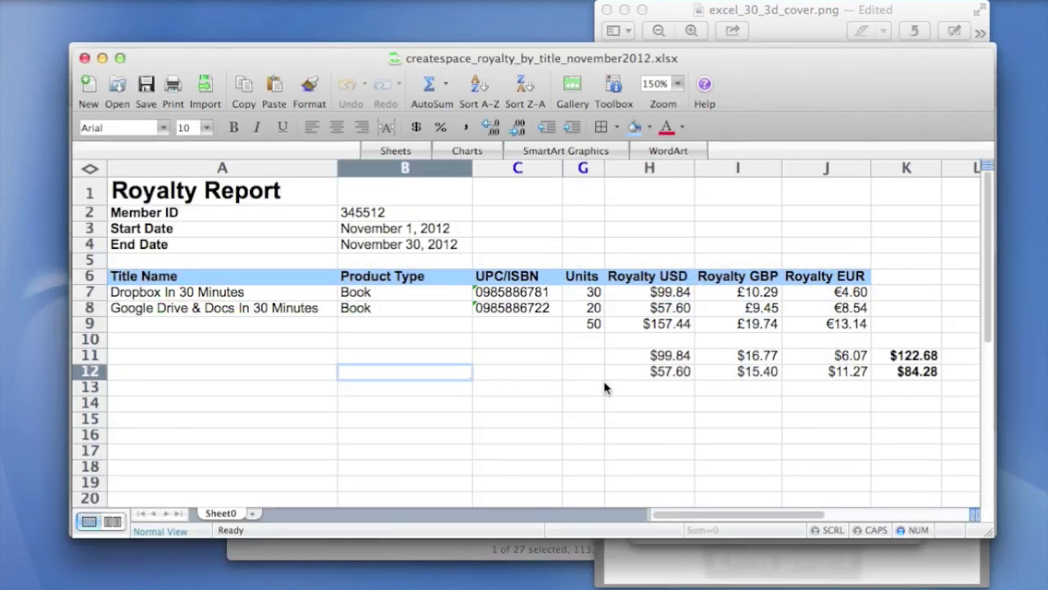
Show createspace_royalty_by_title_november2012_chart.xlsx with its 3D units pie, then return to Chrome.
left_click(758, 355)
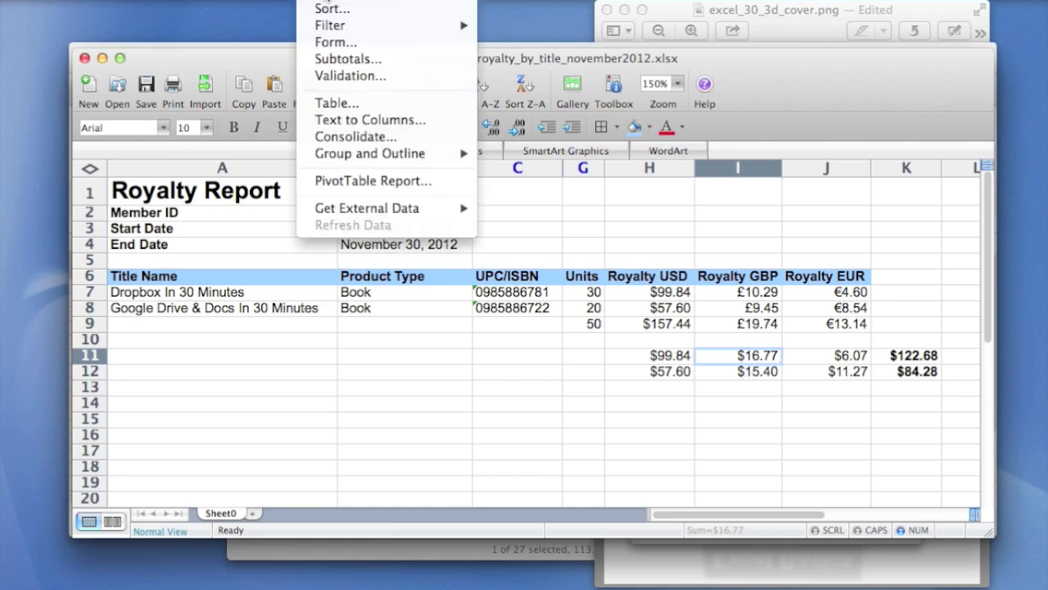
mouse_move(379, 2)
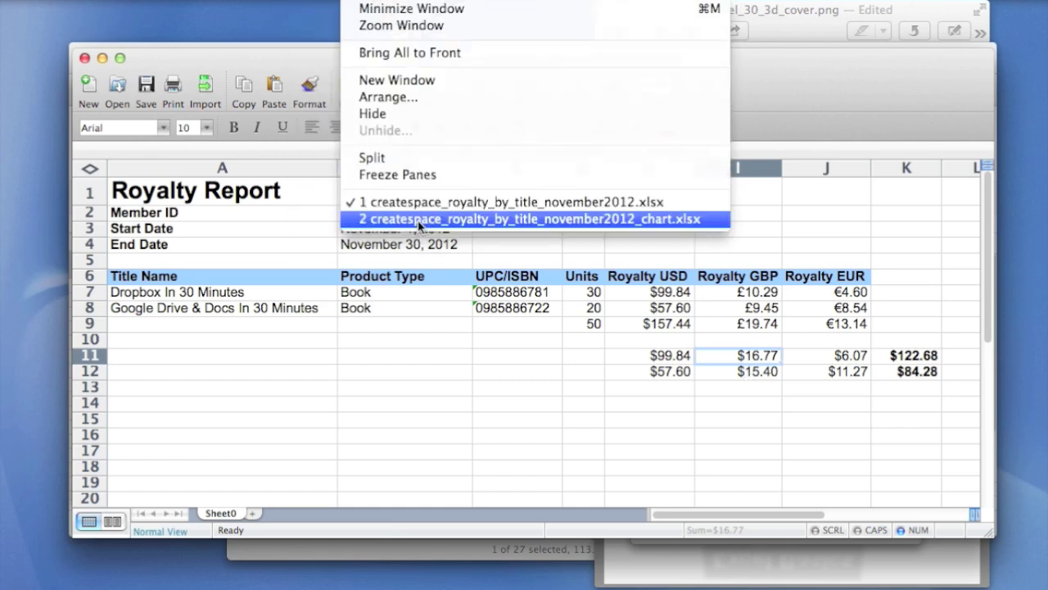
left_click(419, 220)
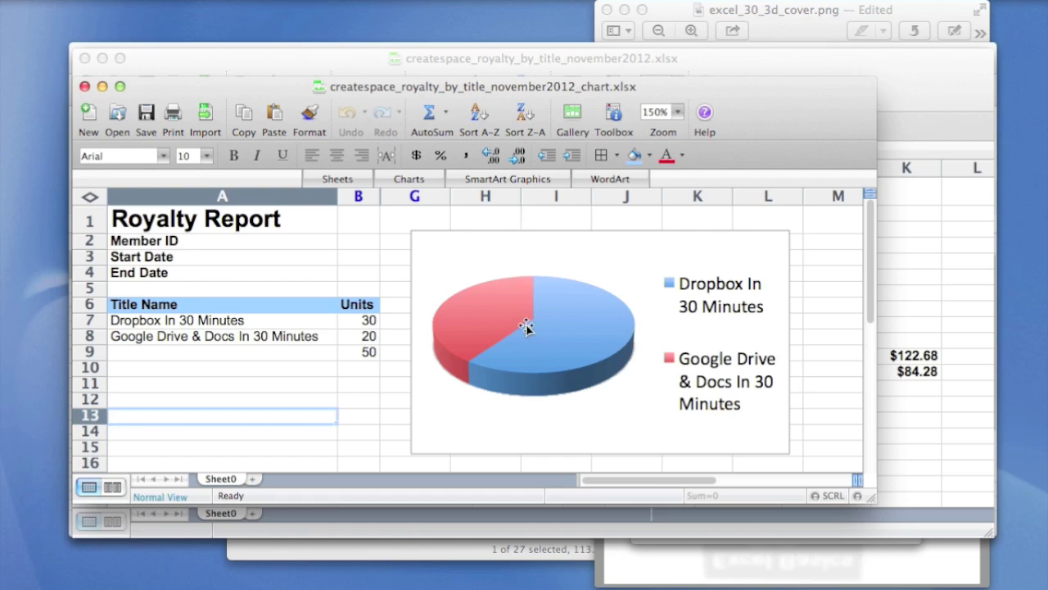
key("super+Tab")
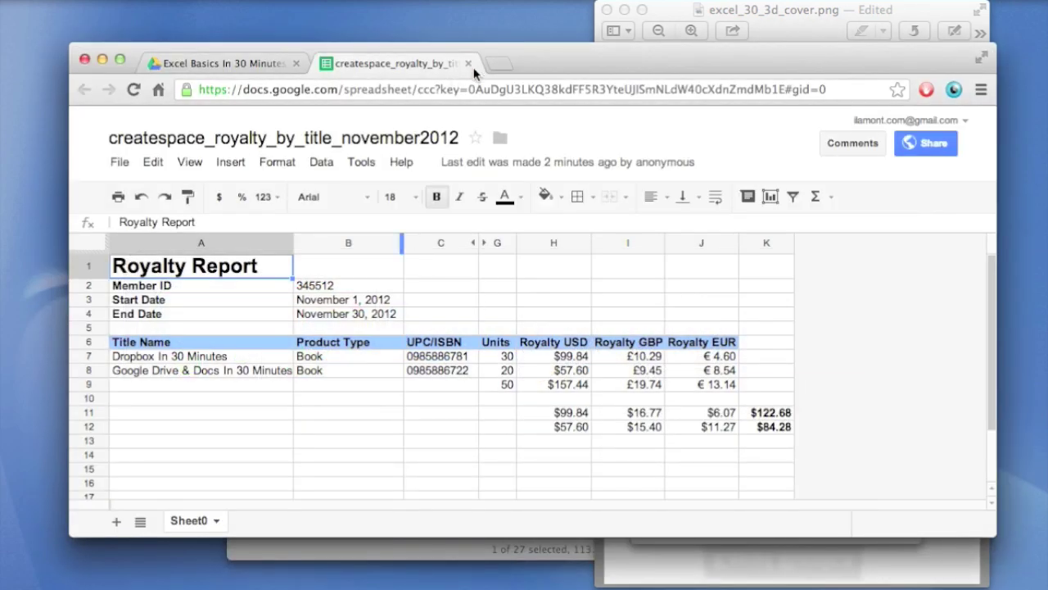
Back in Drive, select createspace_royalty_by_title_november2012_chart.xlsx for upload.
left_click(468, 63)
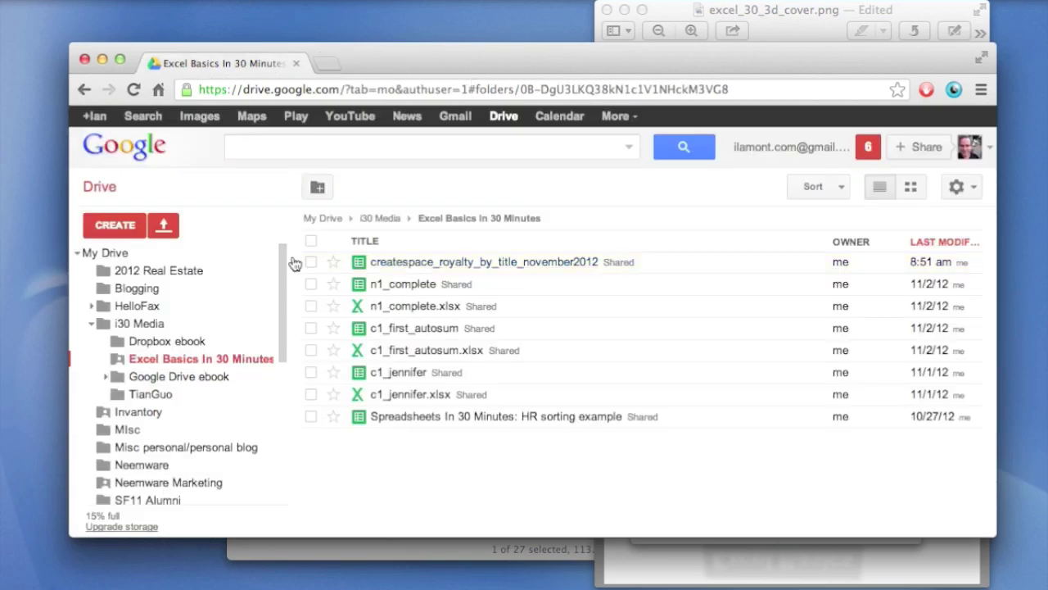
left_click(164, 226)
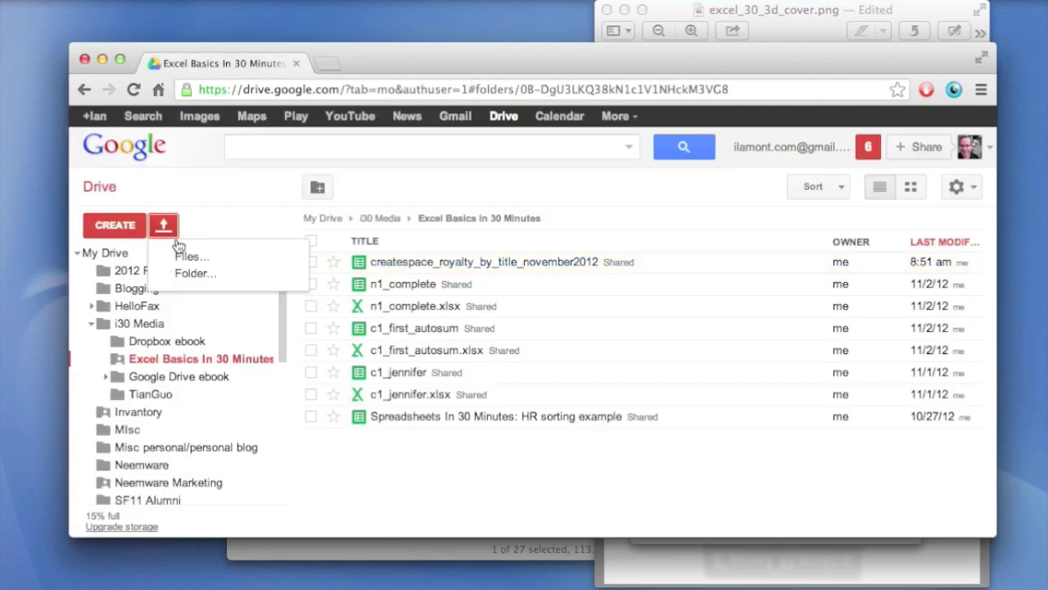
left_click(187, 256)
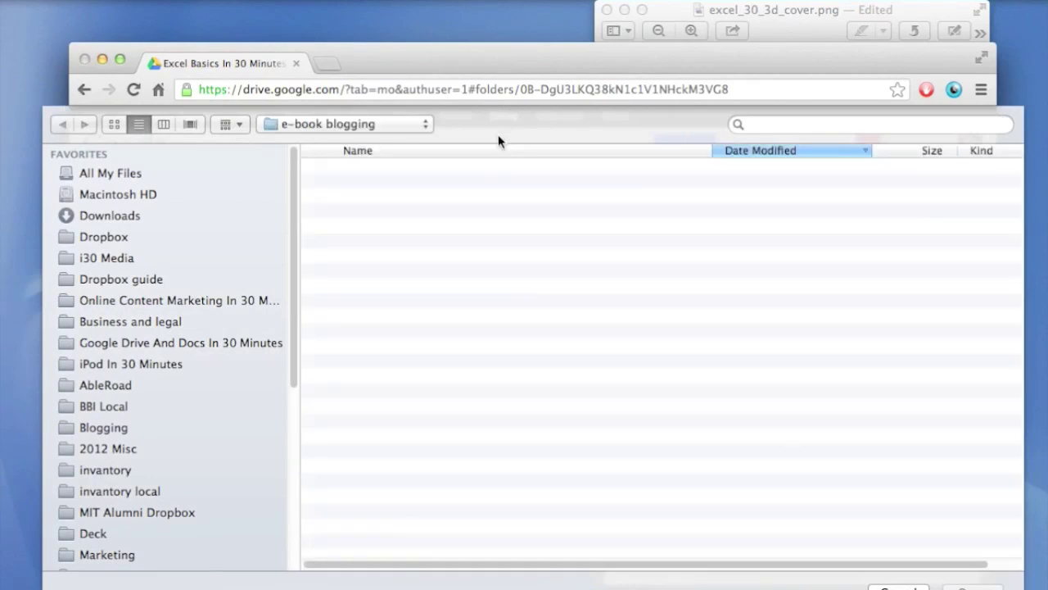
left_click(477, 165)
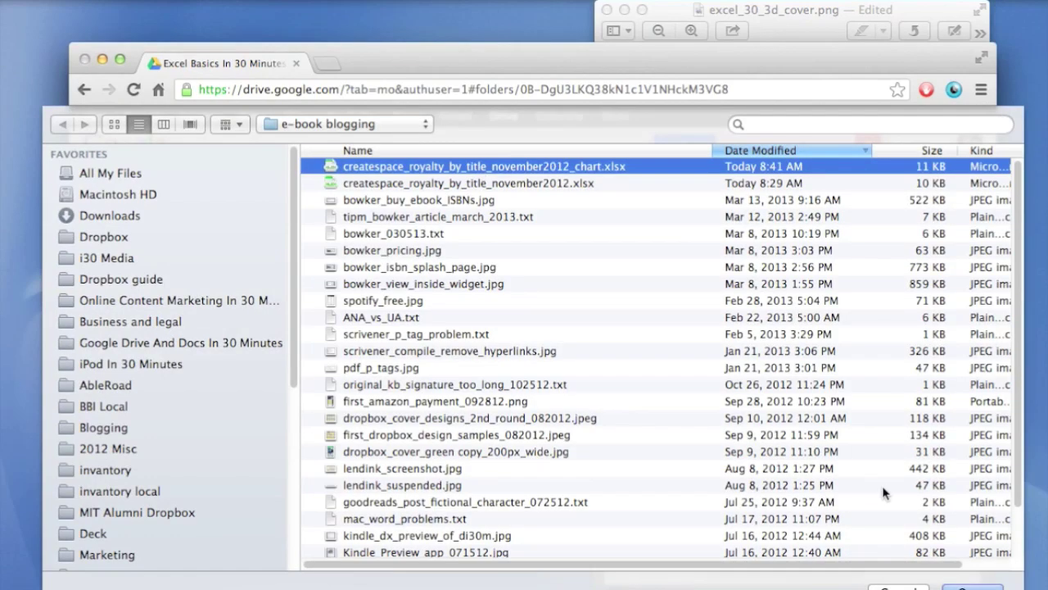
left_click(965, 585)
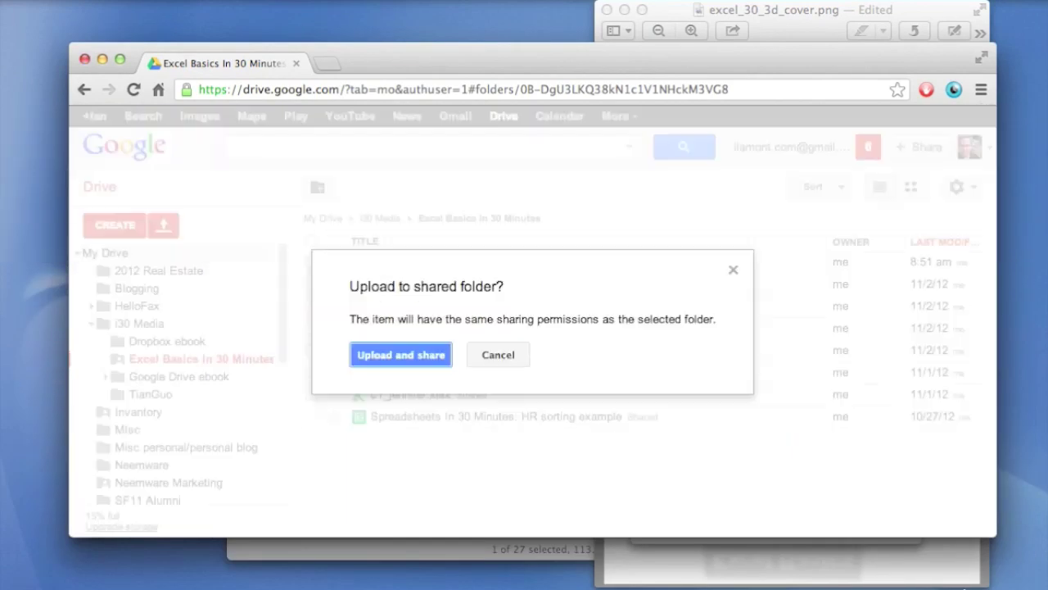
Upload it with the shared folder's permissions and open the converted chart spreadsheet.
left_click(402, 357)
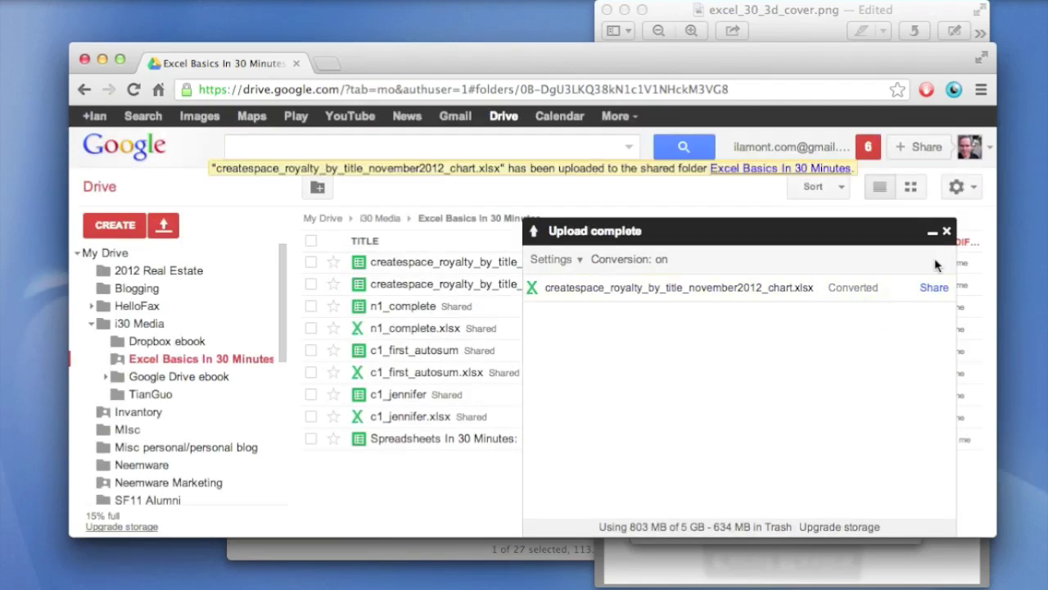
left_click(947, 231)
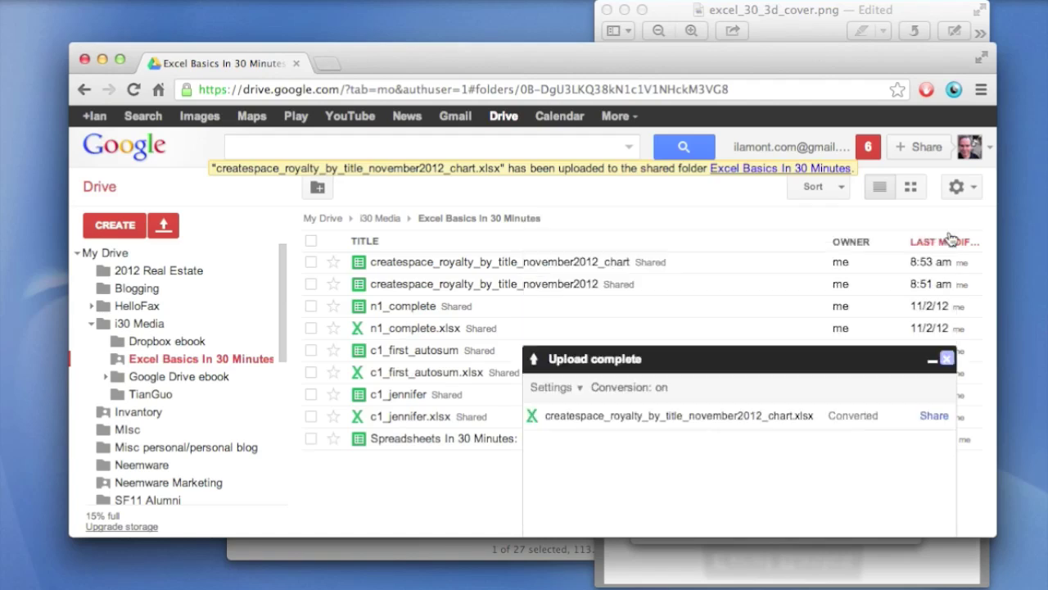
left_click(466, 262)
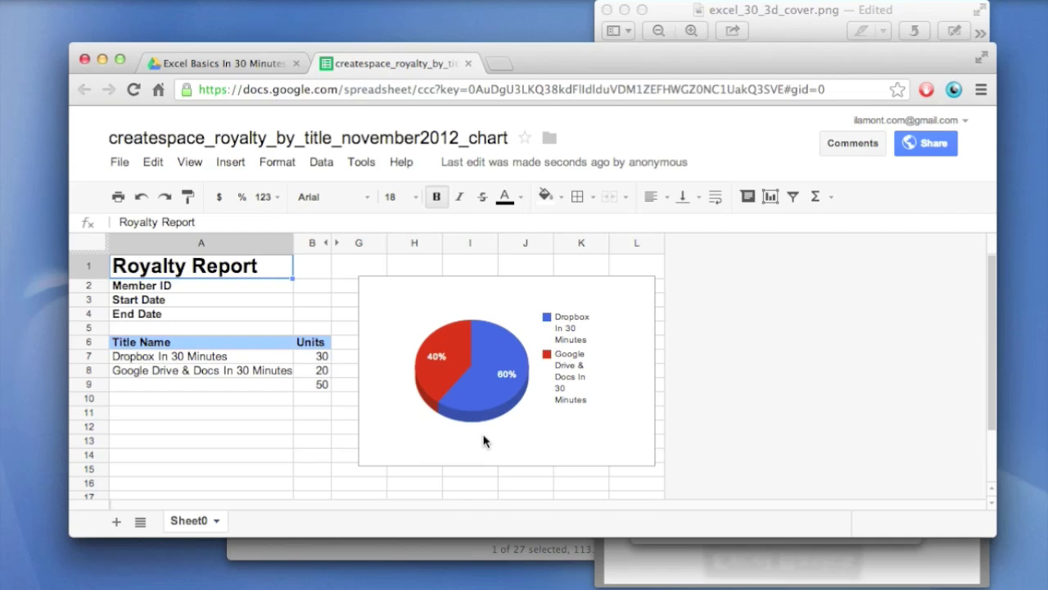
Compare the Google Sheets pie chart with Excel's, then return to the Excel Basics In 30 Minutes folder.
key("super+Tab")
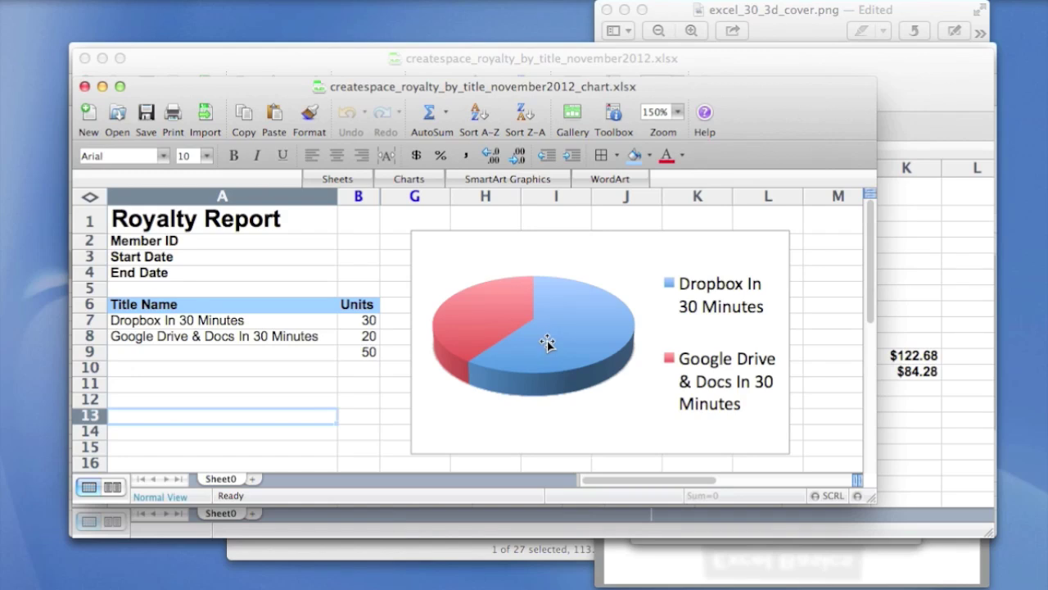
key("super+Tab")
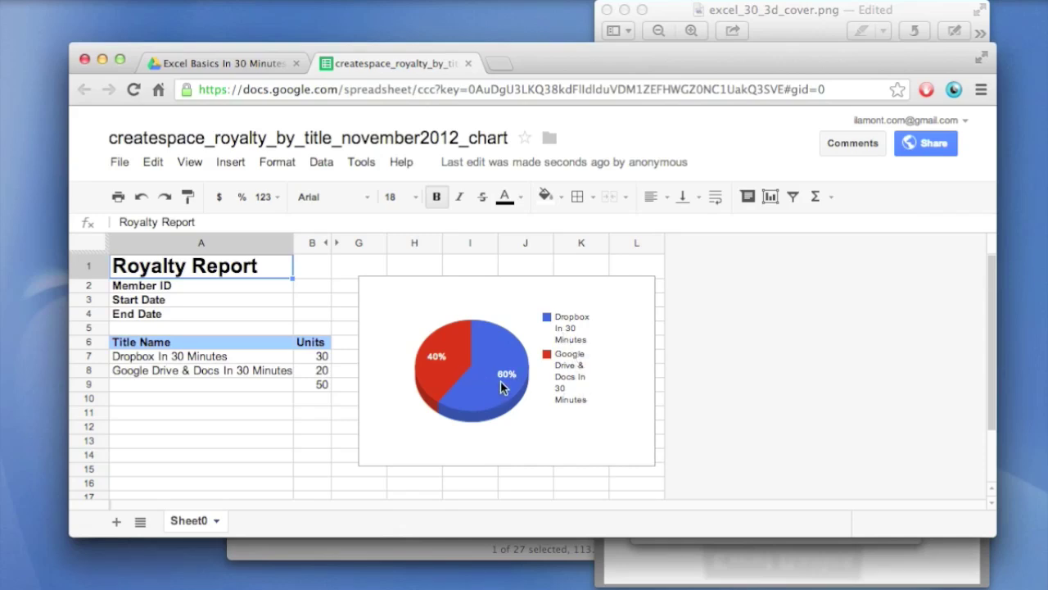
key("super+Tab")
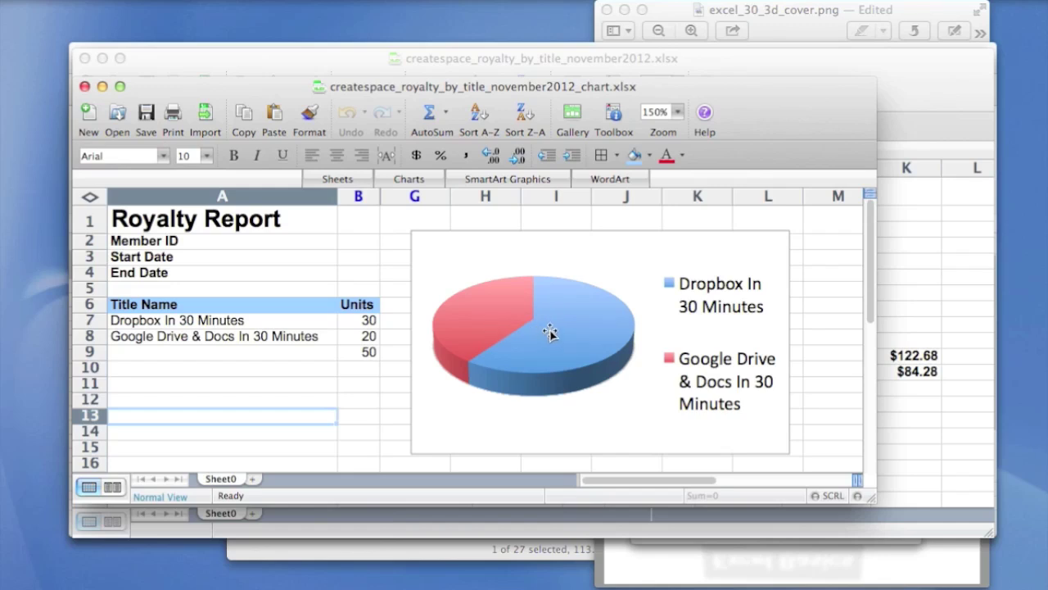
key("super+Tab")
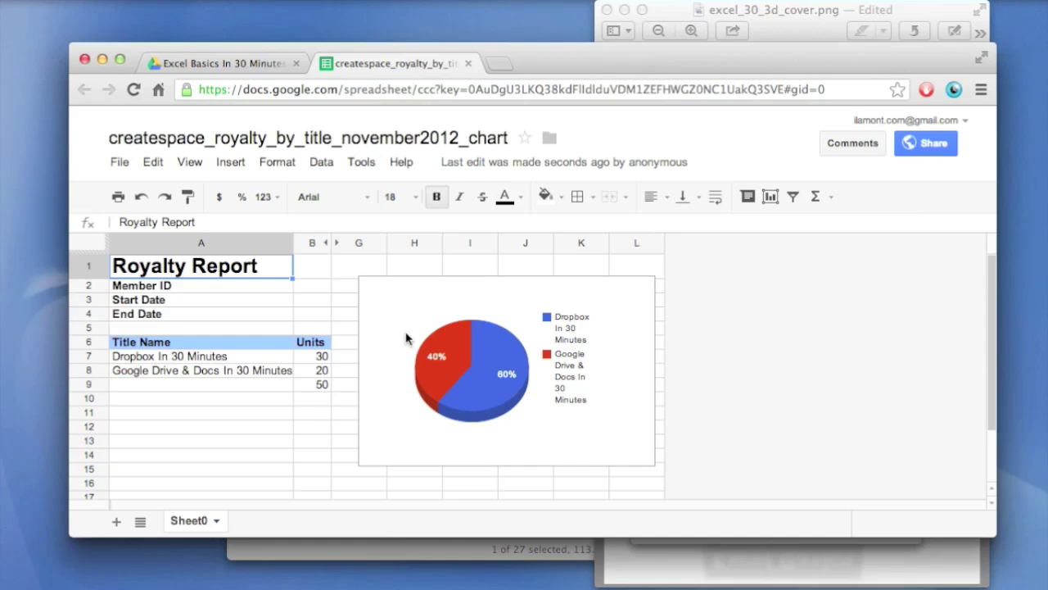
left_click(237, 65)
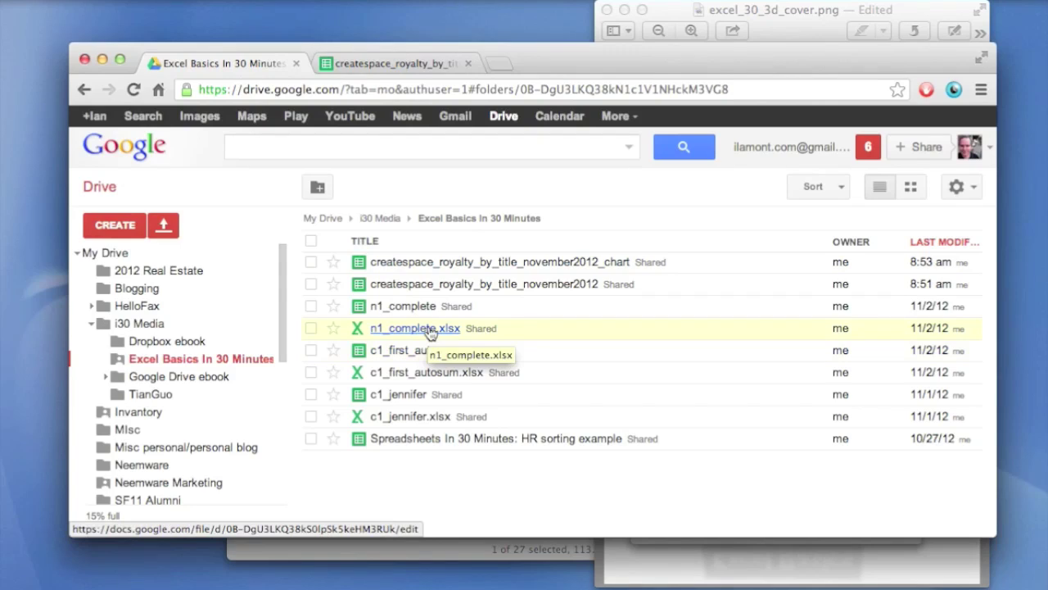
Open n1_complete.xlsx in the Google Drive Viewer, then open it with Google Sheets.
left_click(432, 331)
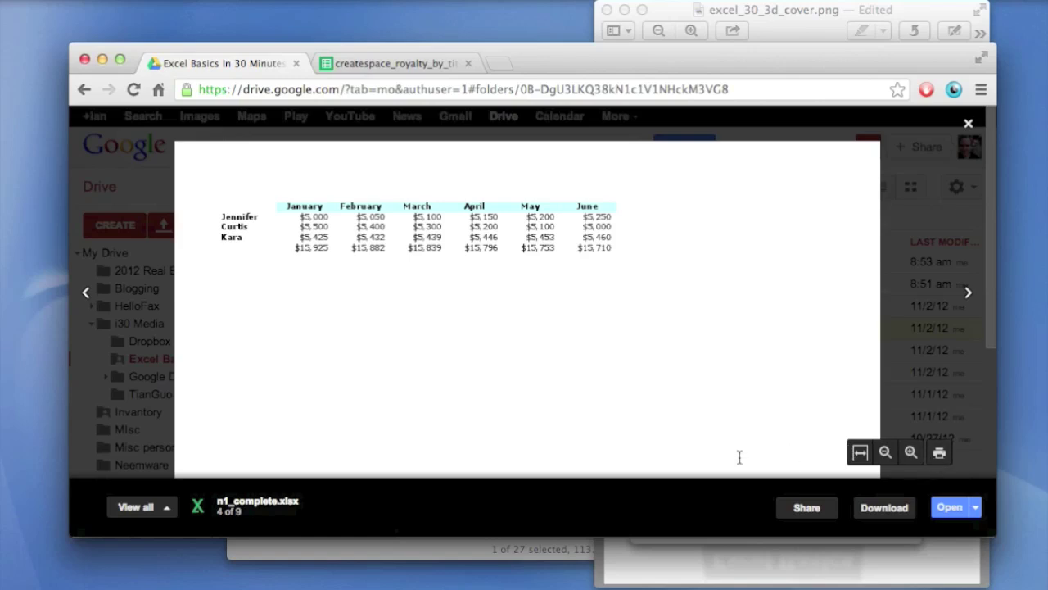
left_click(977, 510)
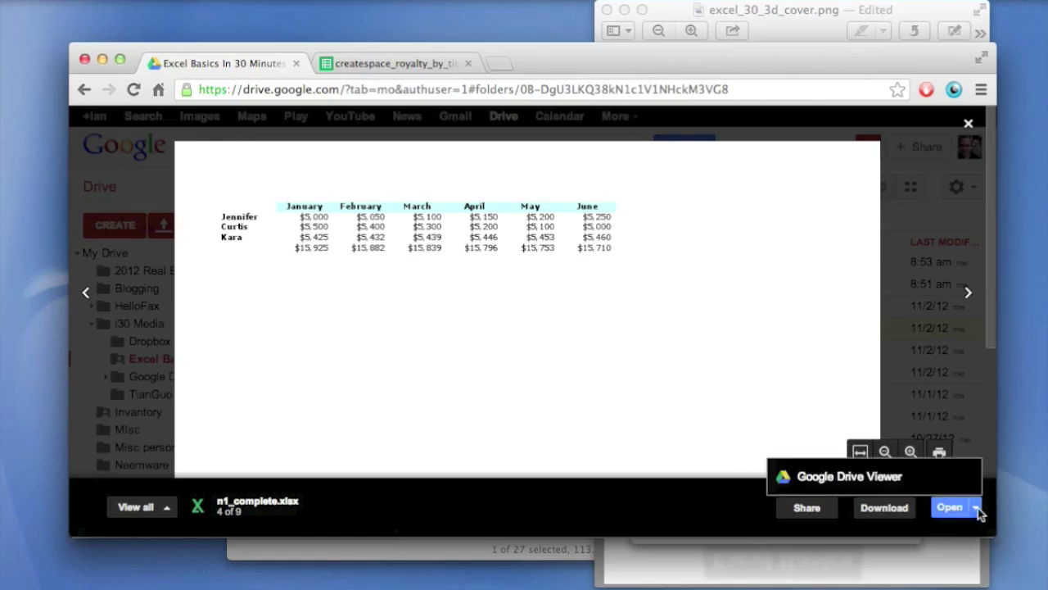
left_click(856, 477)
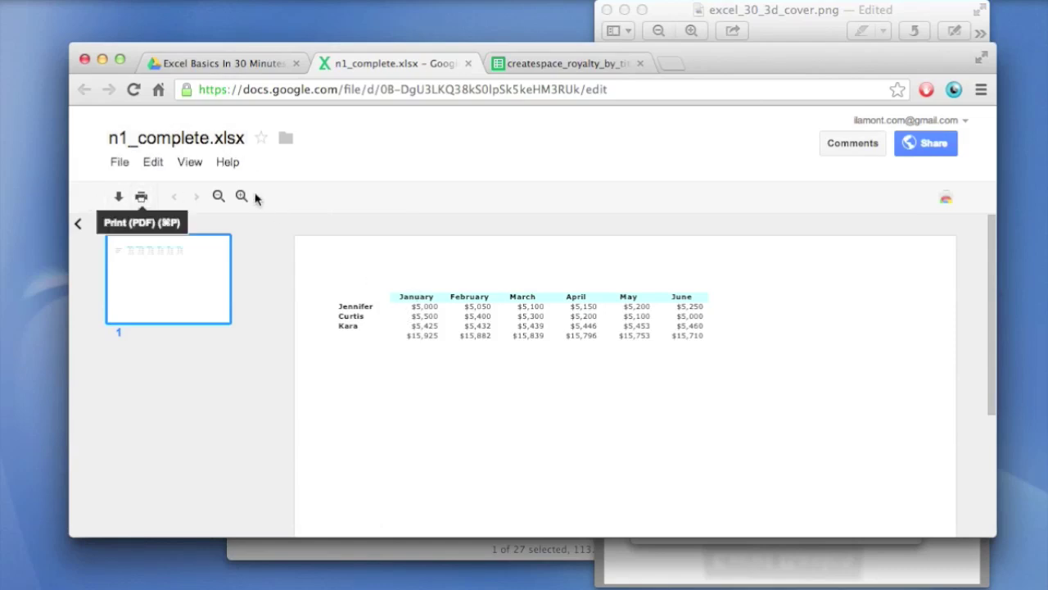
left_click(154, 165)
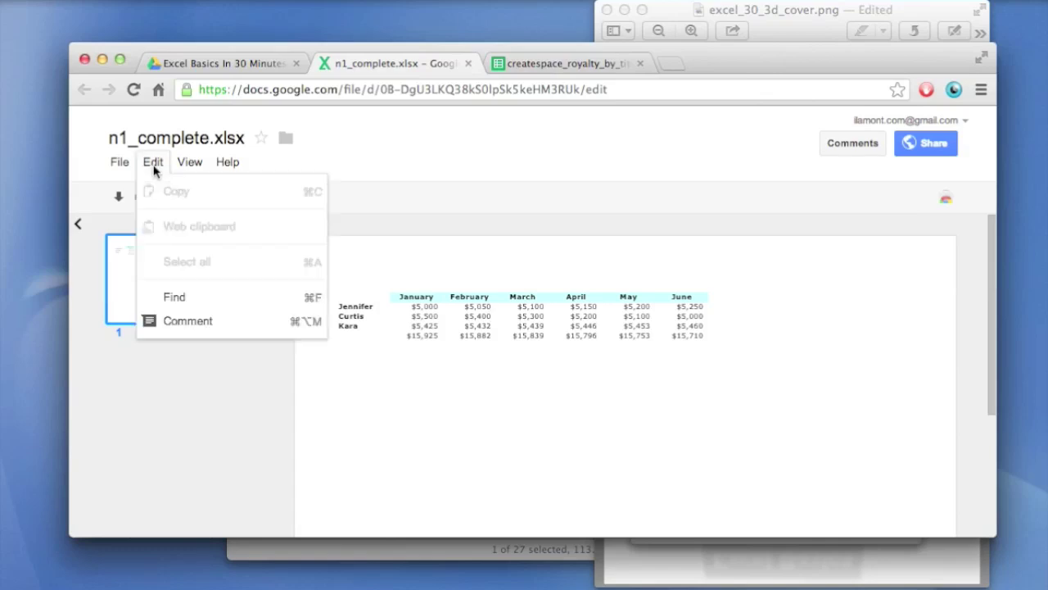
mouse_move(120, 165)
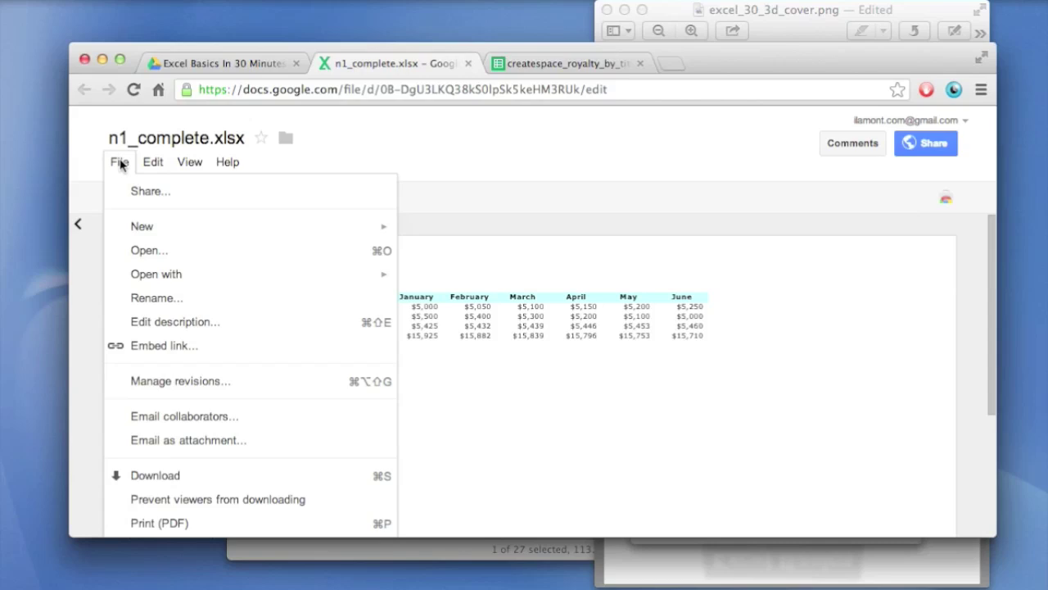
mouse_move(328, 282)
left_click(416, 283)
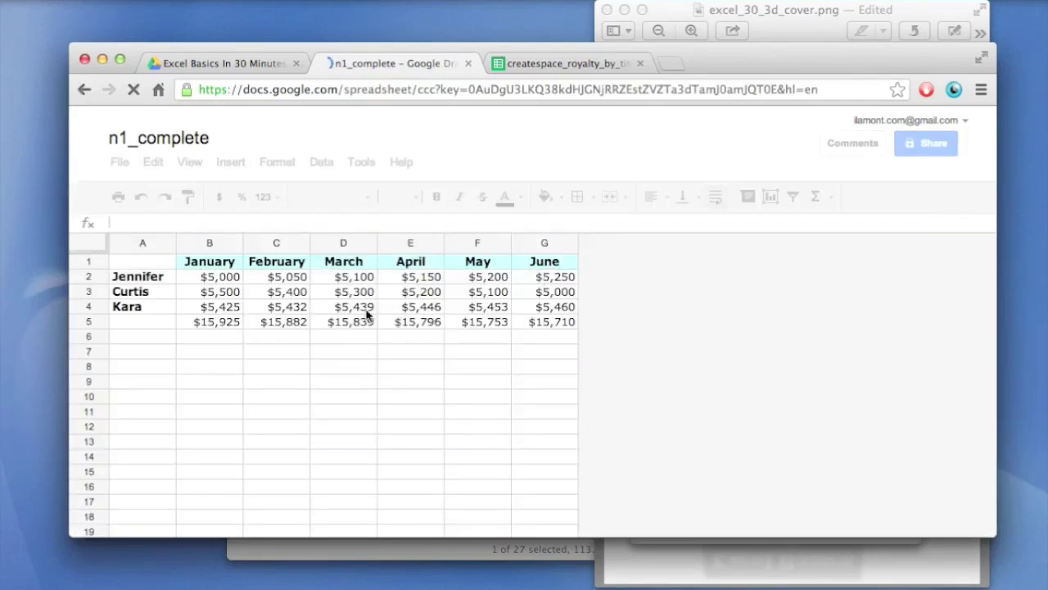
Bring the excel_30_3d_cover.png image and the In30Minutes.com text note to the front.
key("super+Tab")
key("super+Tab")
key("super+Tab")
key("super+Tab")
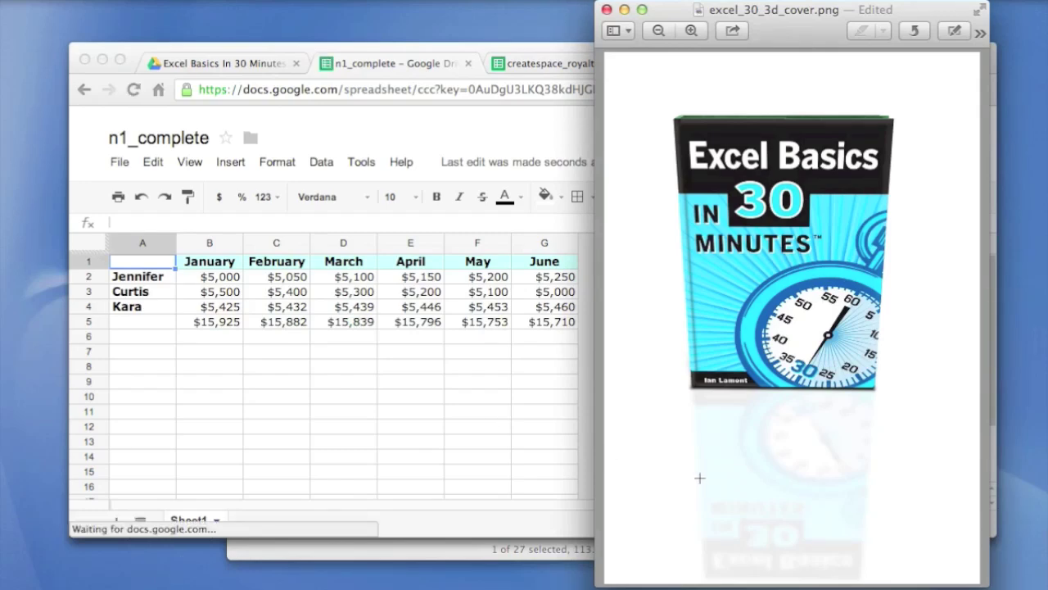
key("super+Tab")
key("super+Tab")
key("super+Tab")
key("super+Tab")
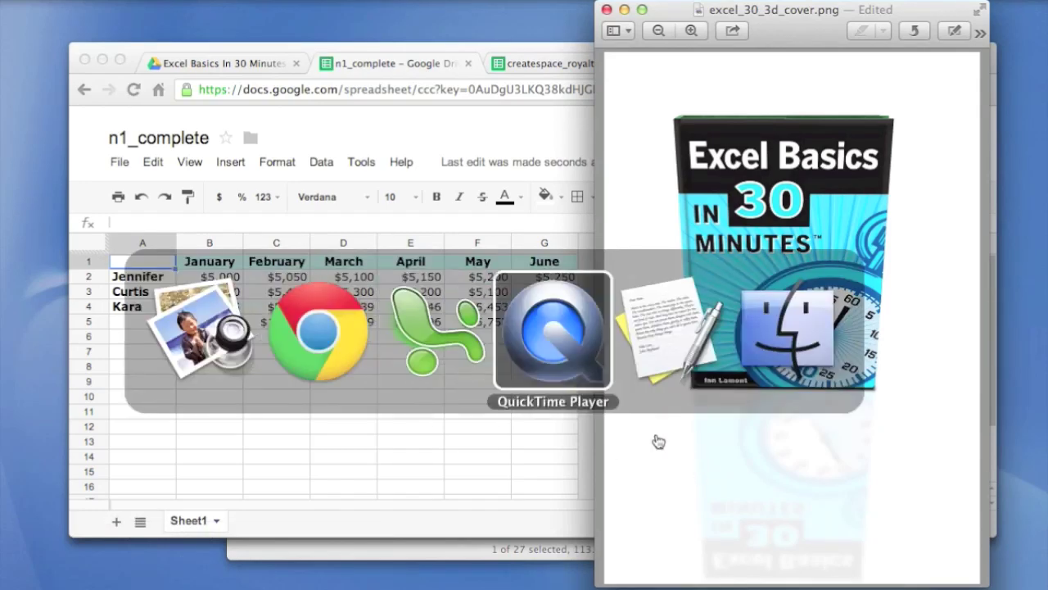